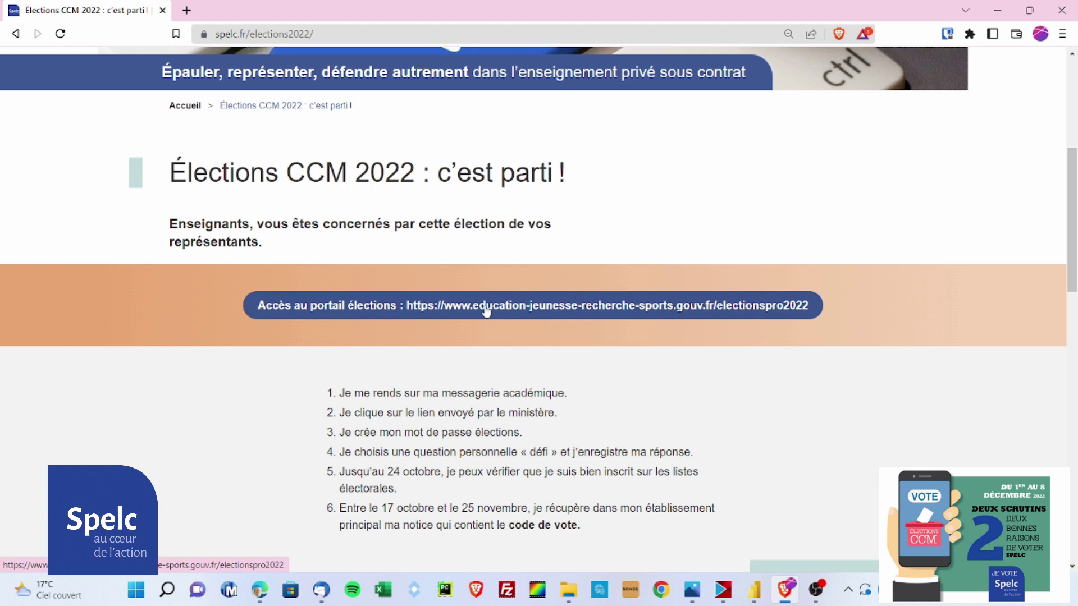
Go to the Élections portal sign-in page and paste the voter identifier
click(587, 313)
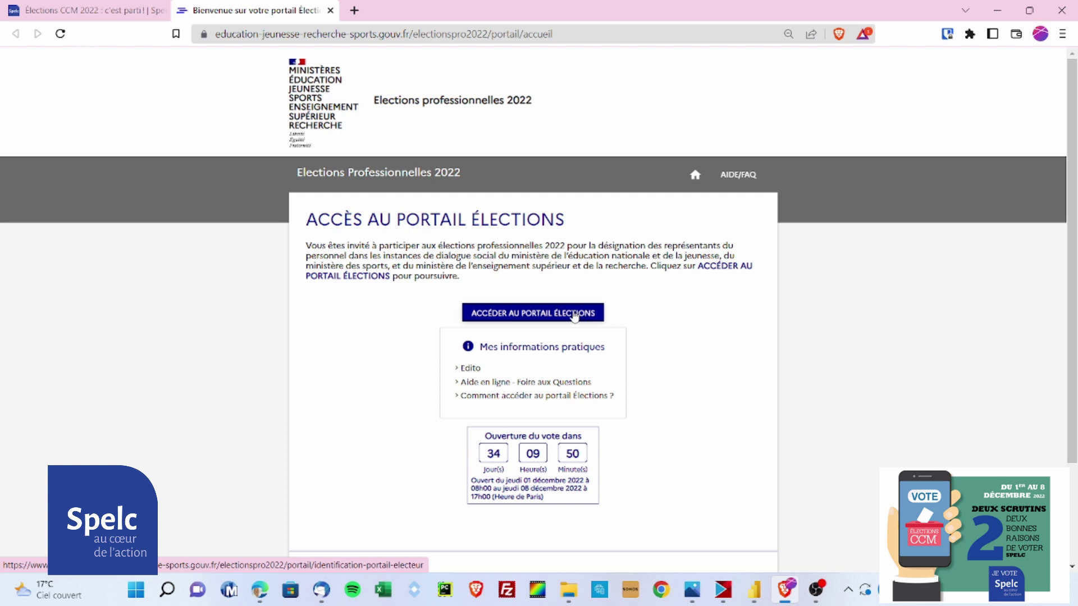
click(574, 314)
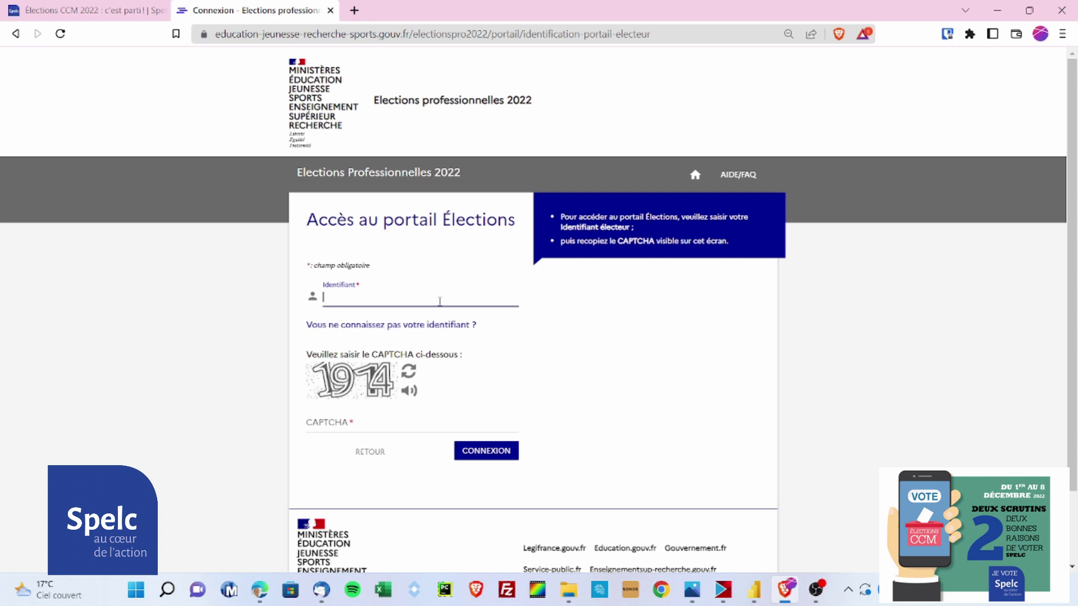
key(ctrl+v)
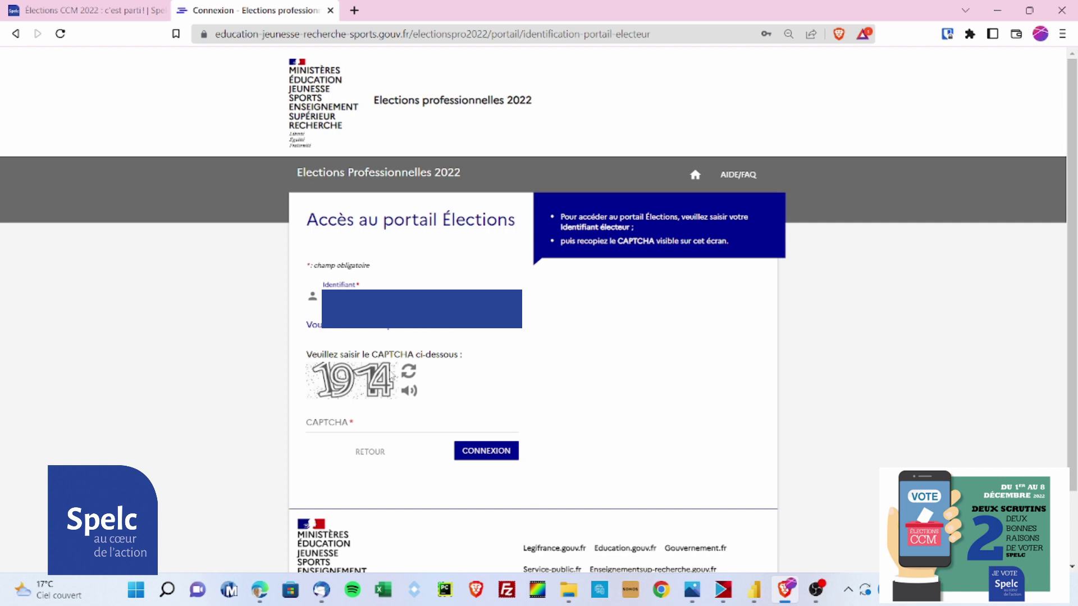
Enter CAPTCHA 1914 to request the new-password e-mail, then close the portal tab
click(352, 421)
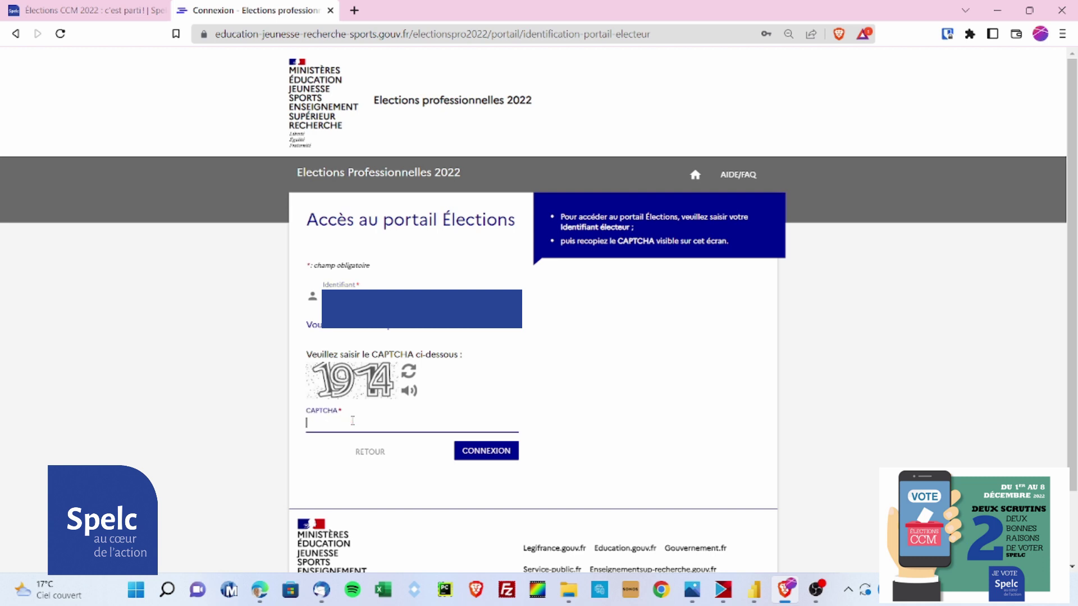
text(1914)
click(486, 453)
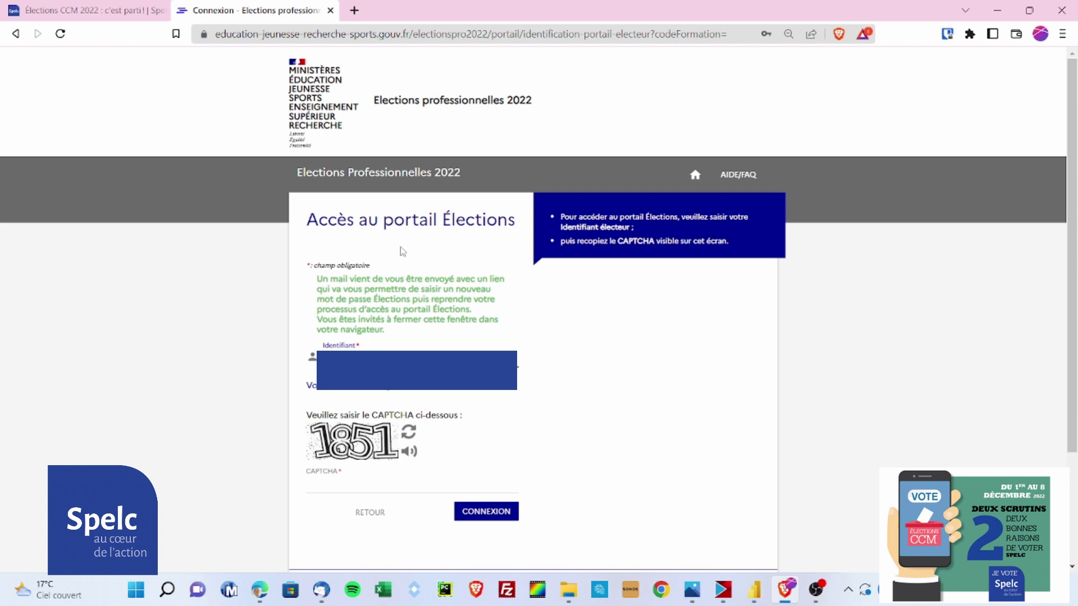
click(330, 11)
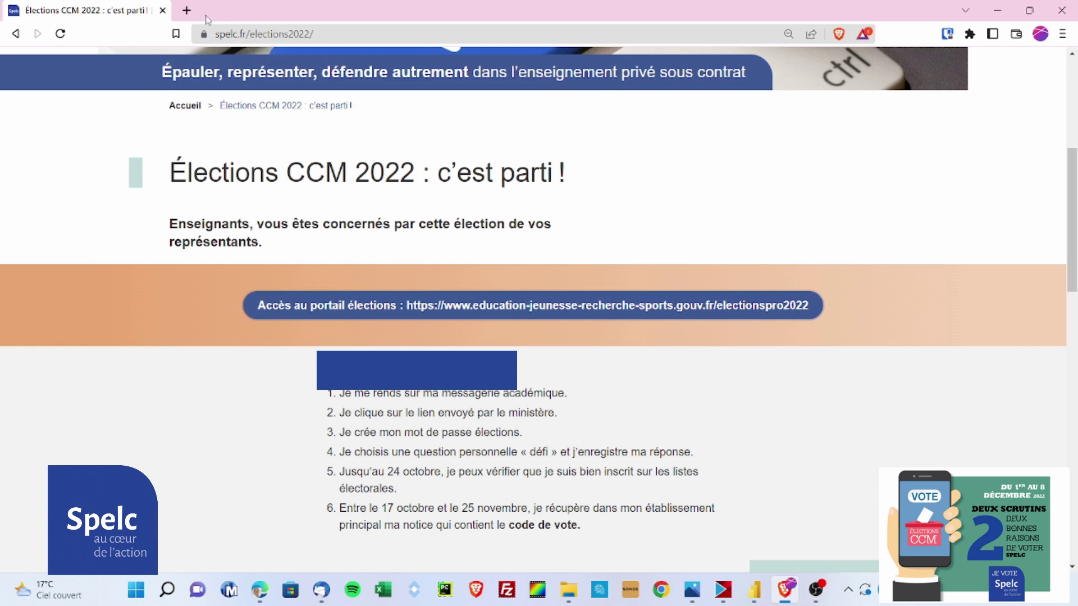
Open a blank new tab and close the Spelc Élections CCM 2022 tab
click(188, 14)
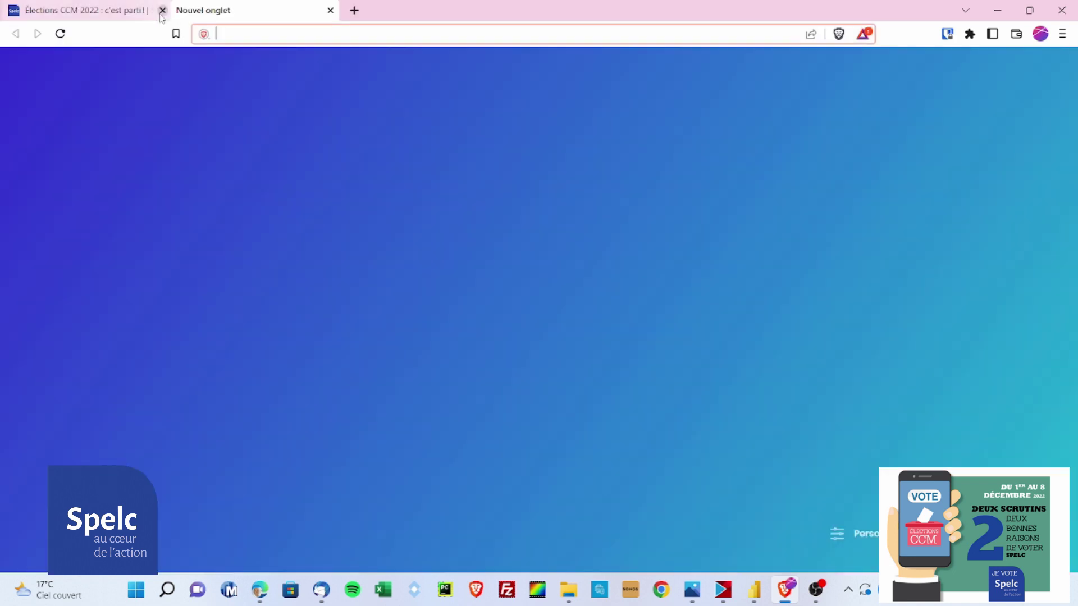
click(162, 10)
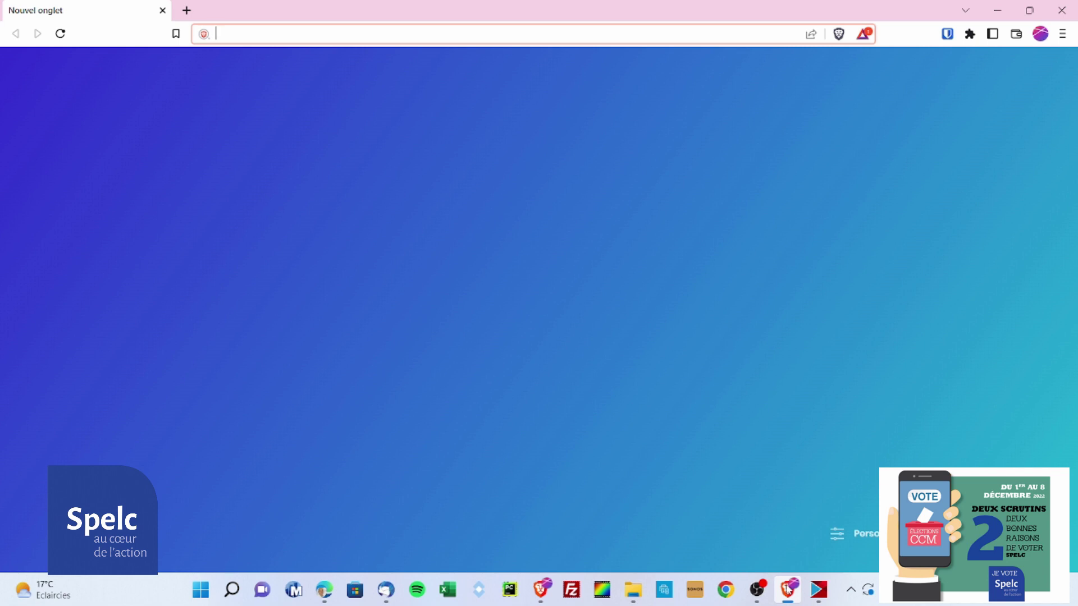
Search google.fr for 'education gouv messagerie professionnelle' and open the ministry's La messagerie professionnelle page
text(google)
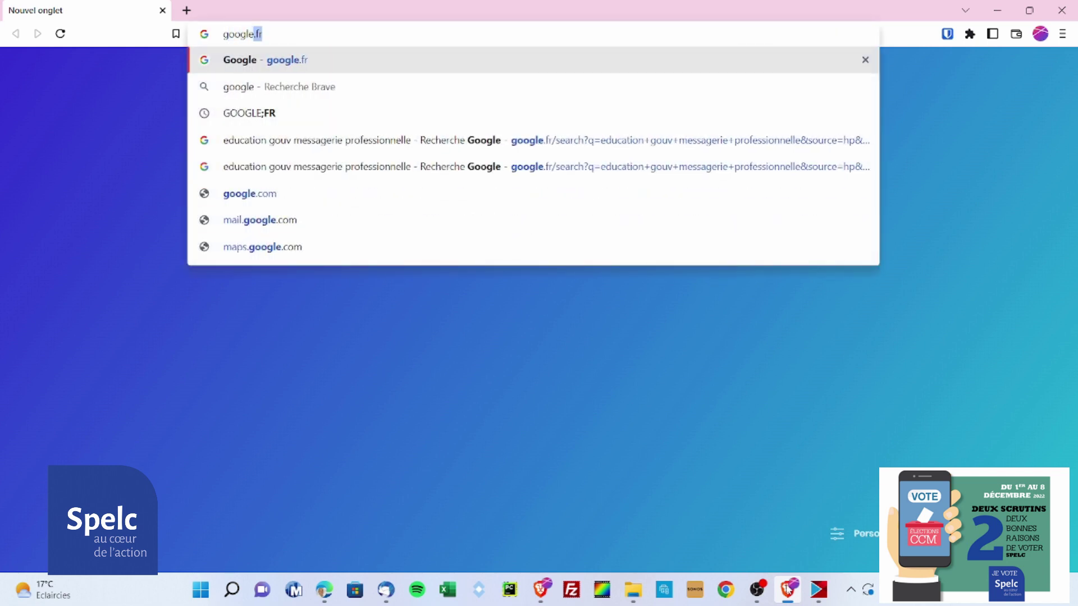
text(.fr)
key(Return)
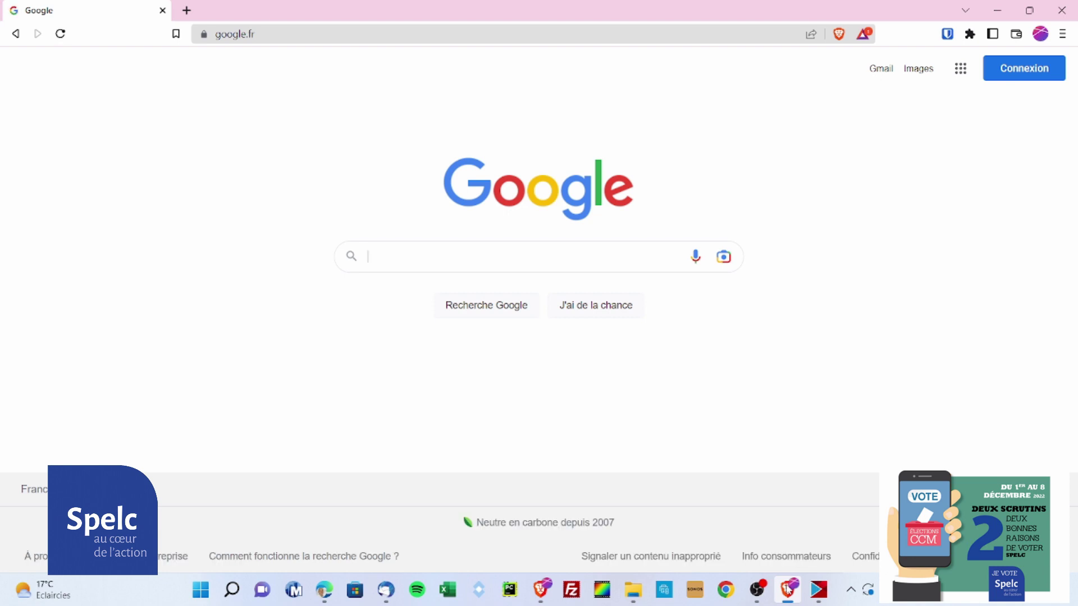
text(educ)
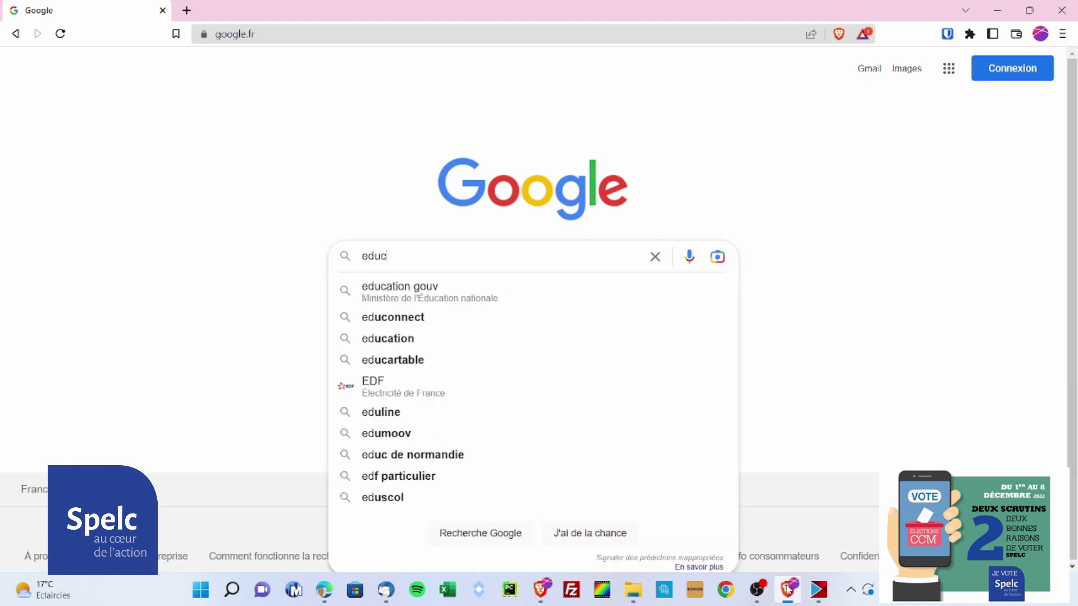
text(ation go)
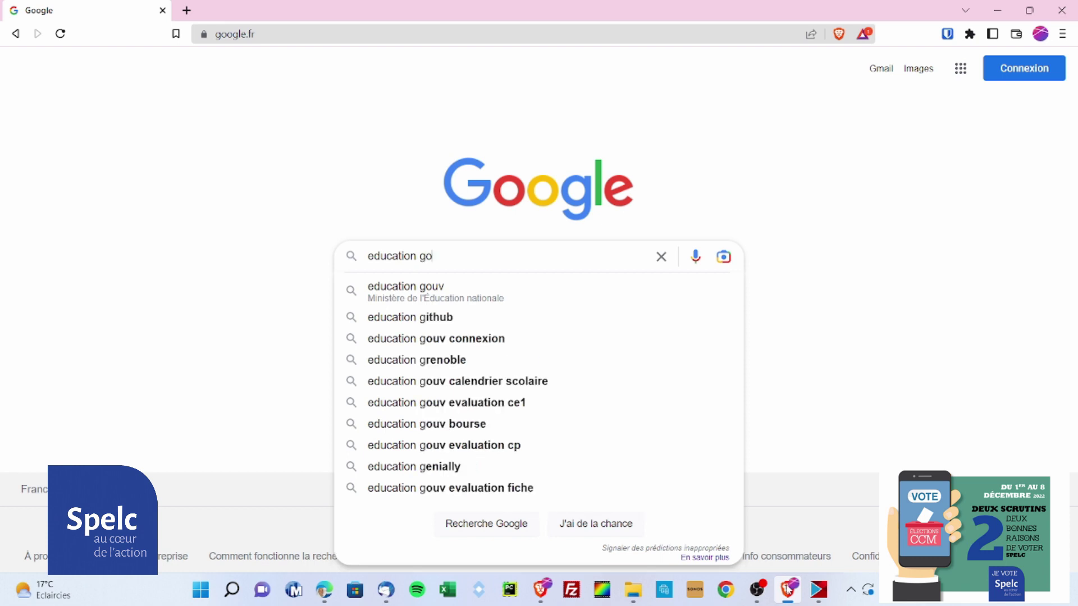
text(uv mess)
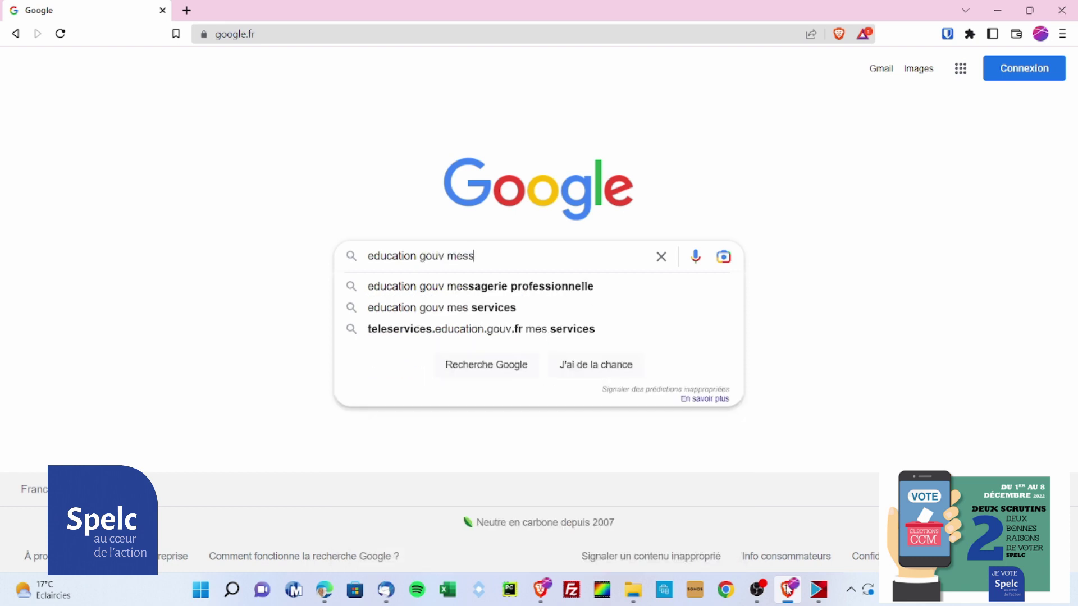
click(509, 290)
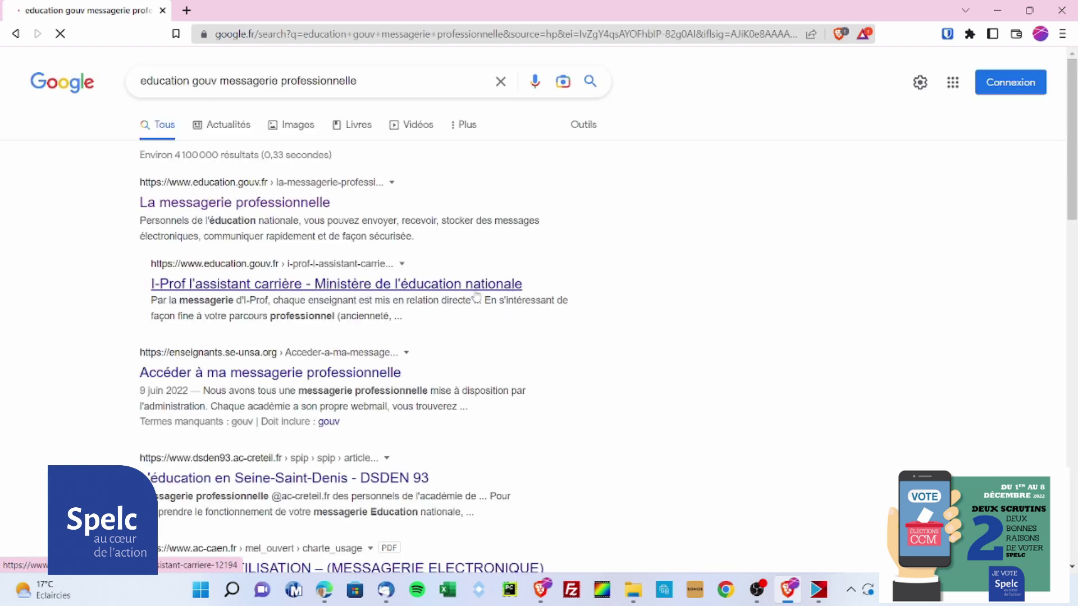
click(256, 209)
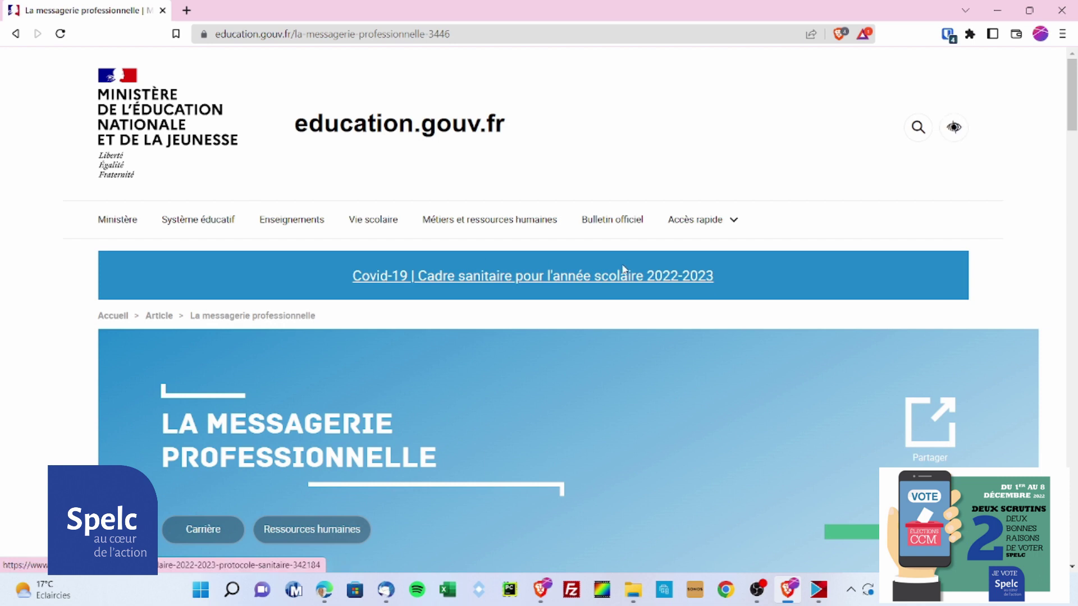
On the academies map, open the Nice academy's webmail details and go to its webmail
scroll(623, 269, down, 10)
scroll(623, 268, down, 10)
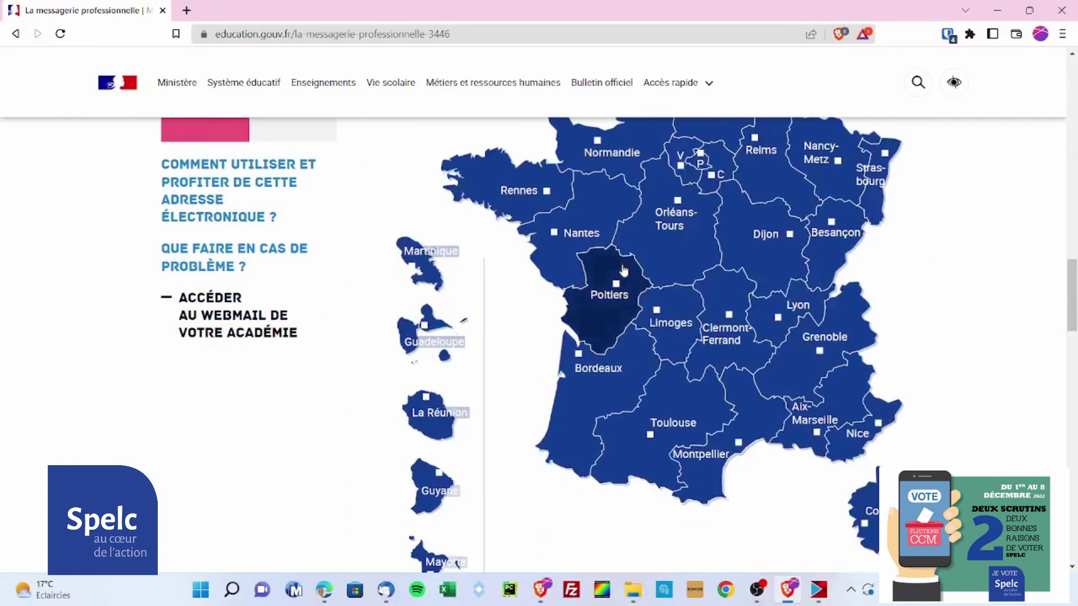
scroll(623, 271, up, 3)
scroll(623, 268, down, 3)
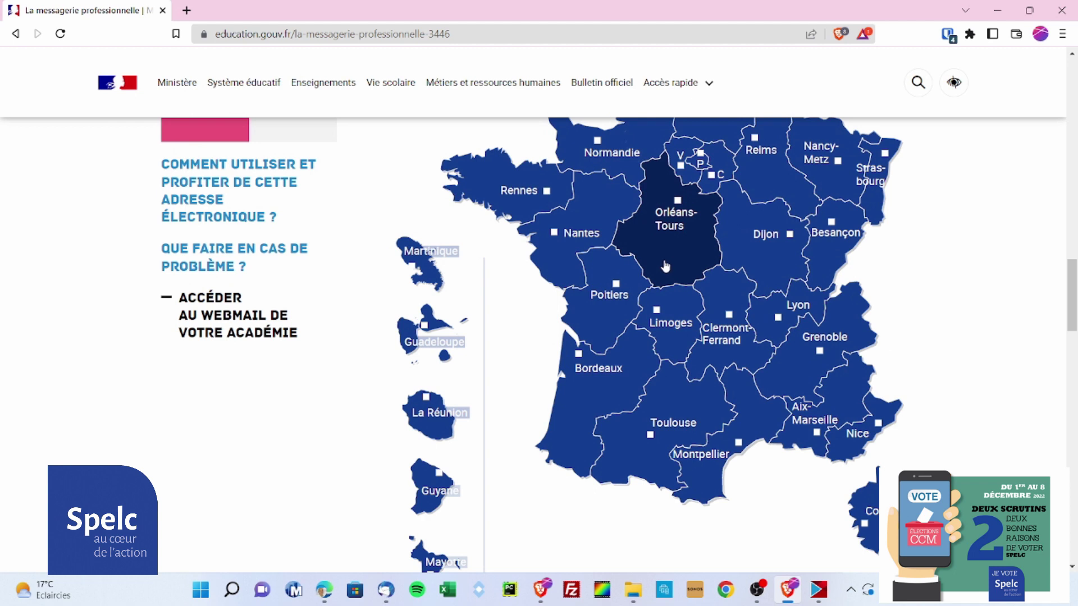
click(528, 202)
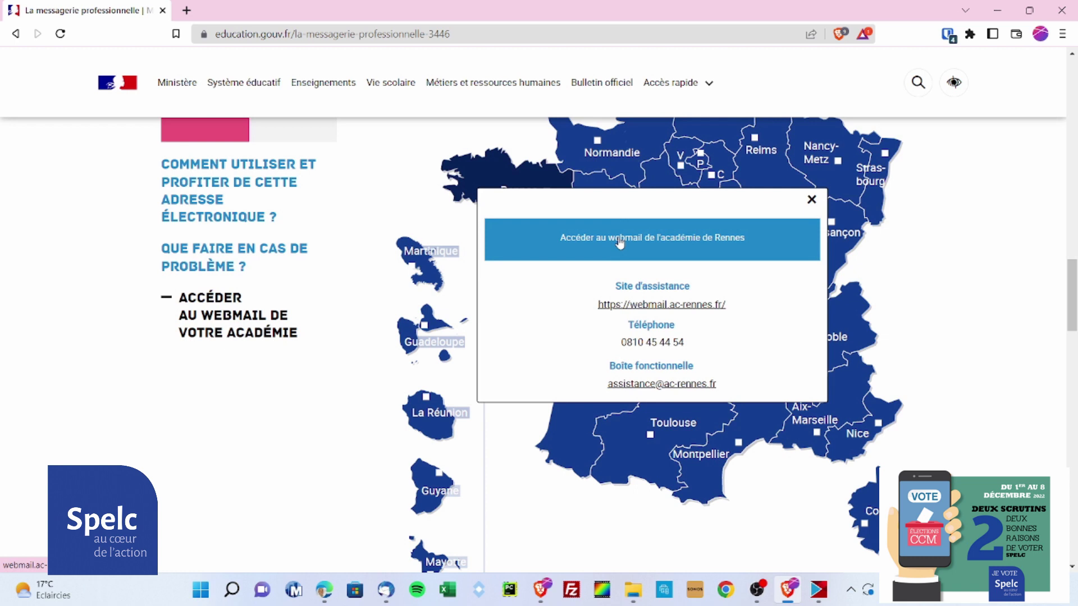
click(812, 206)
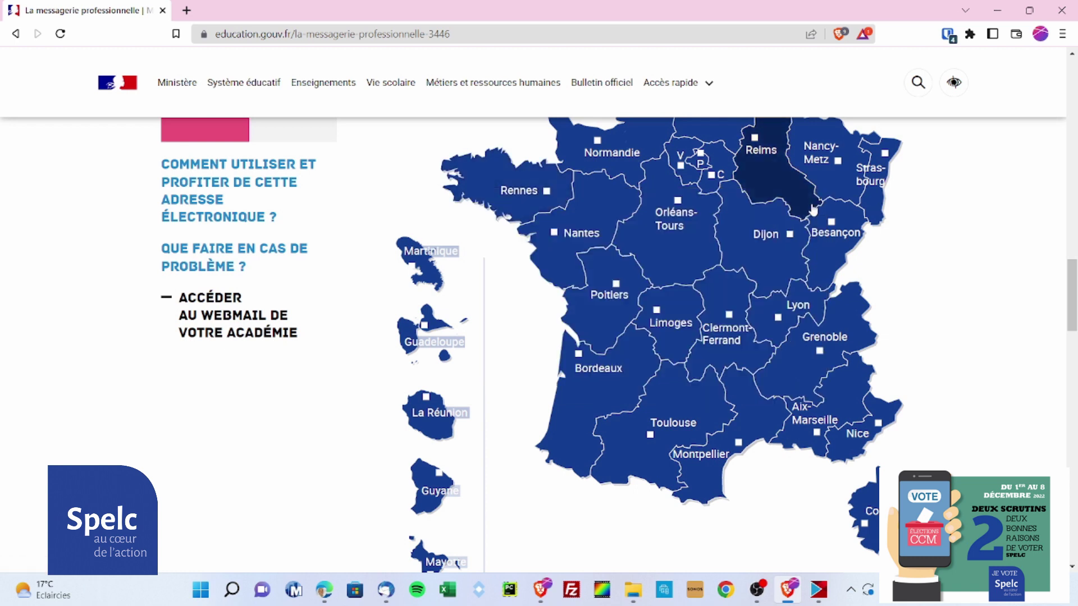
click(723, 344)
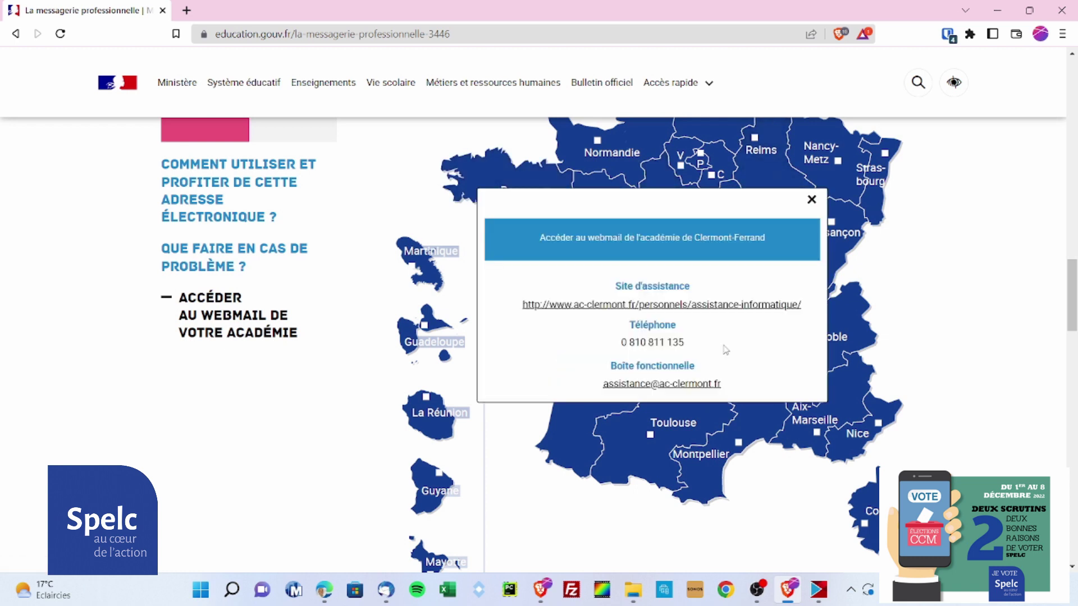
click(811, 201)
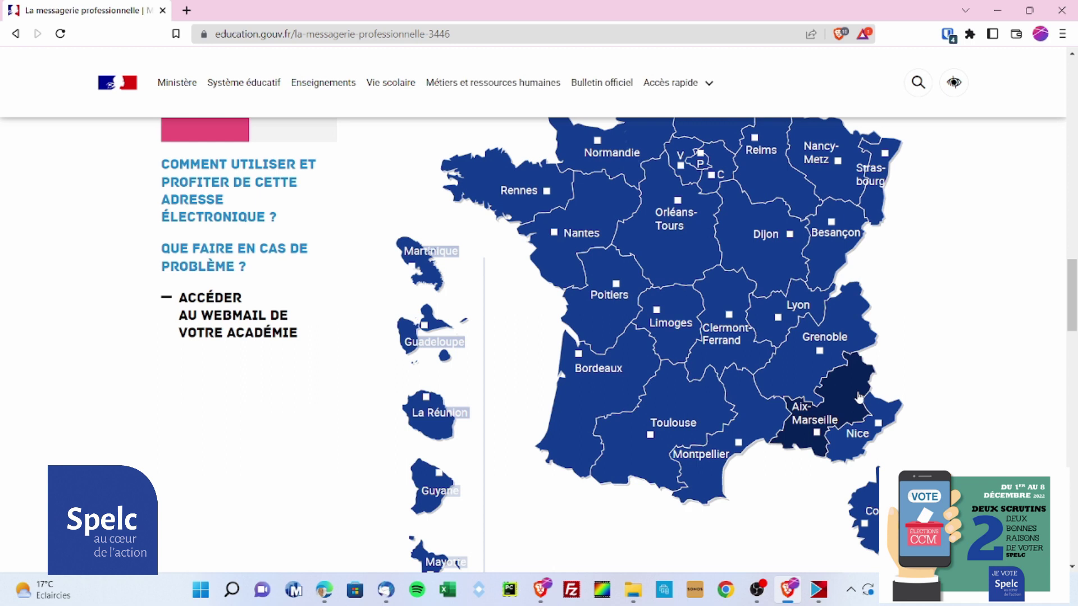
click(864, 442)
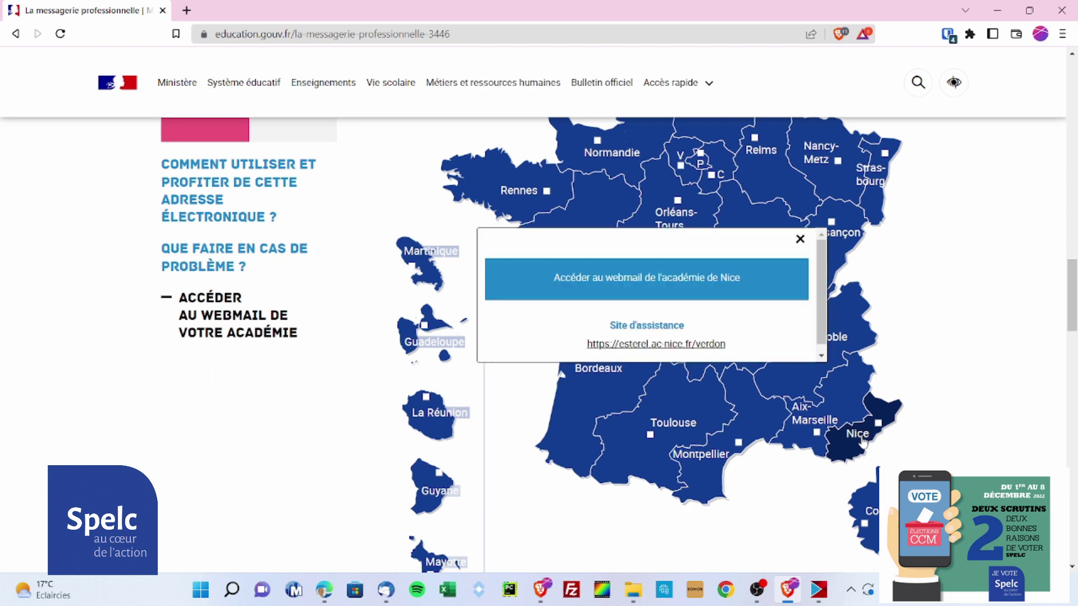
click(649, 285)
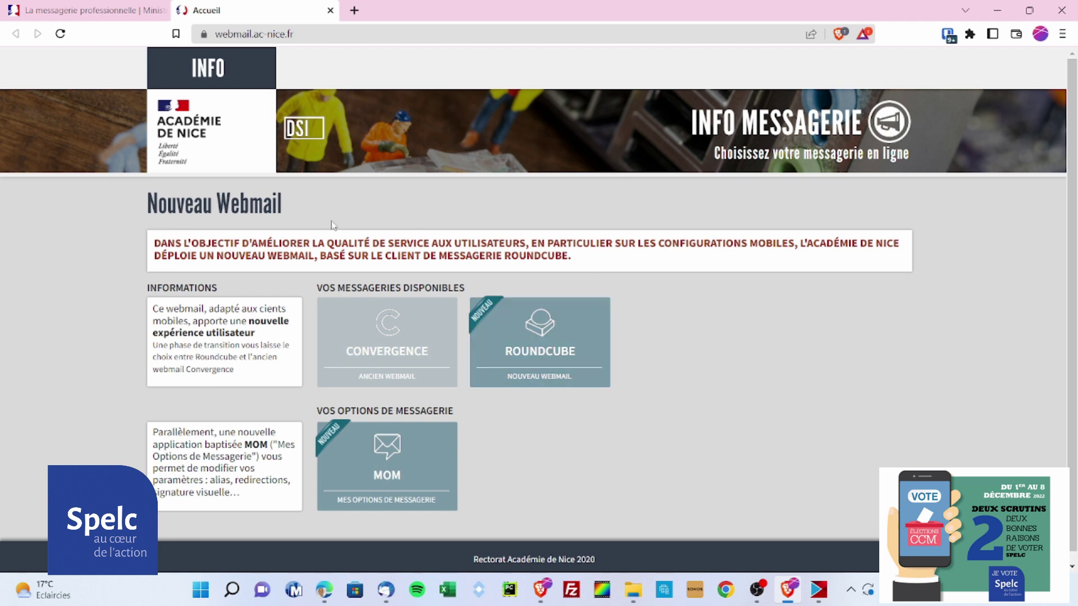
Choose Roundcube and sign in with the academic identifier and password to reach the inbox
click(561, 353)
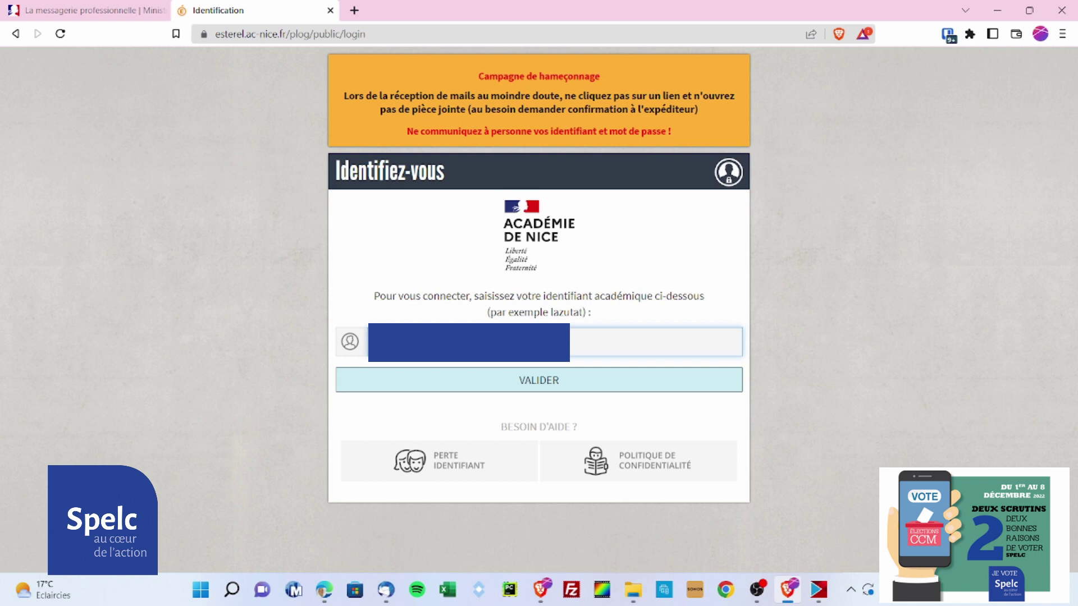
click(543, 380)
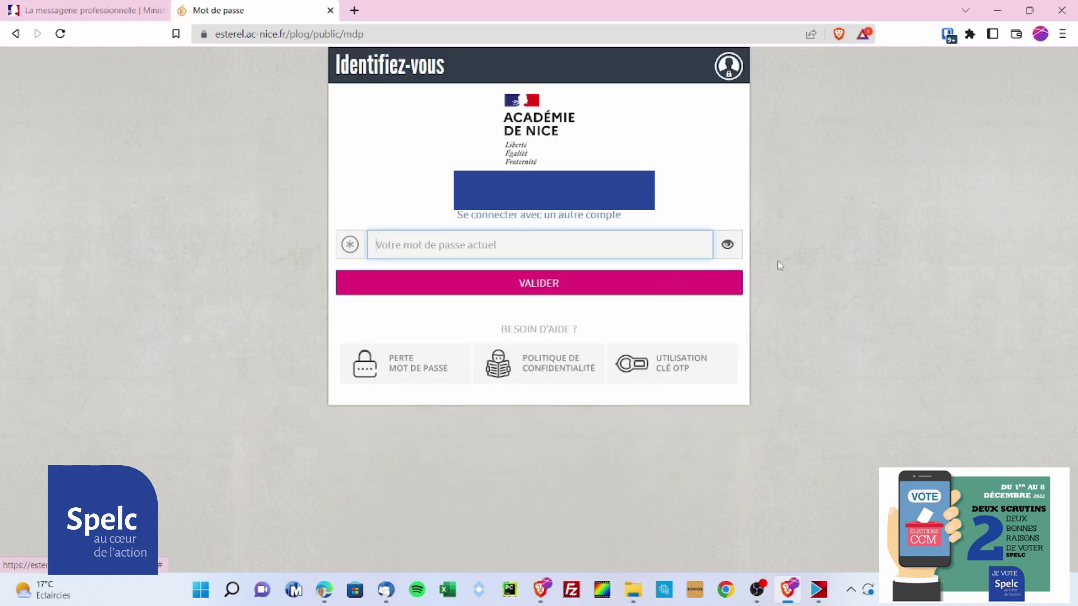
text(••••••••••••)
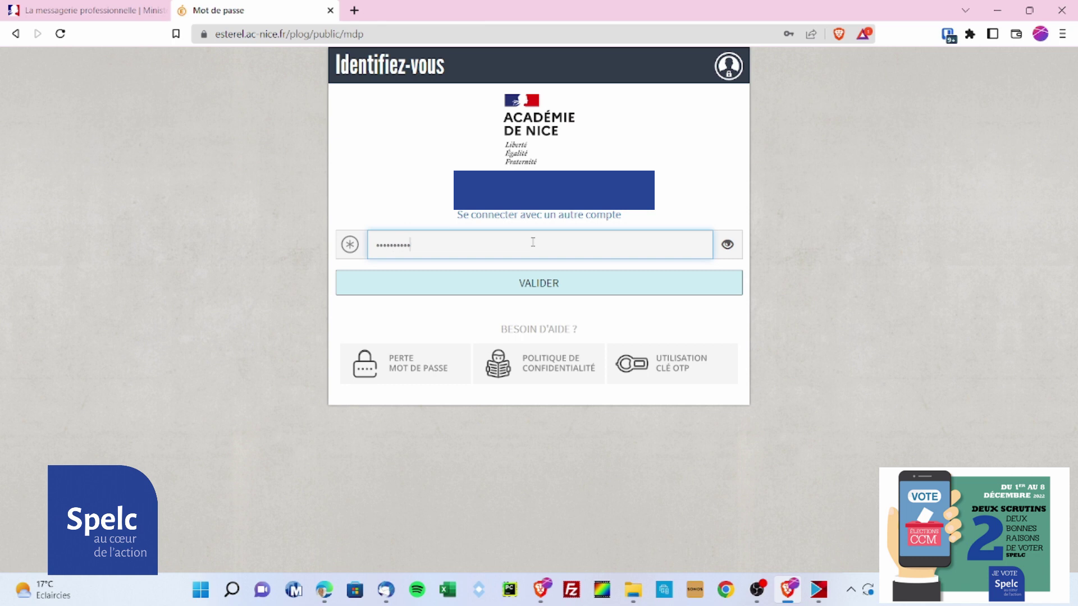
click(527, 287)
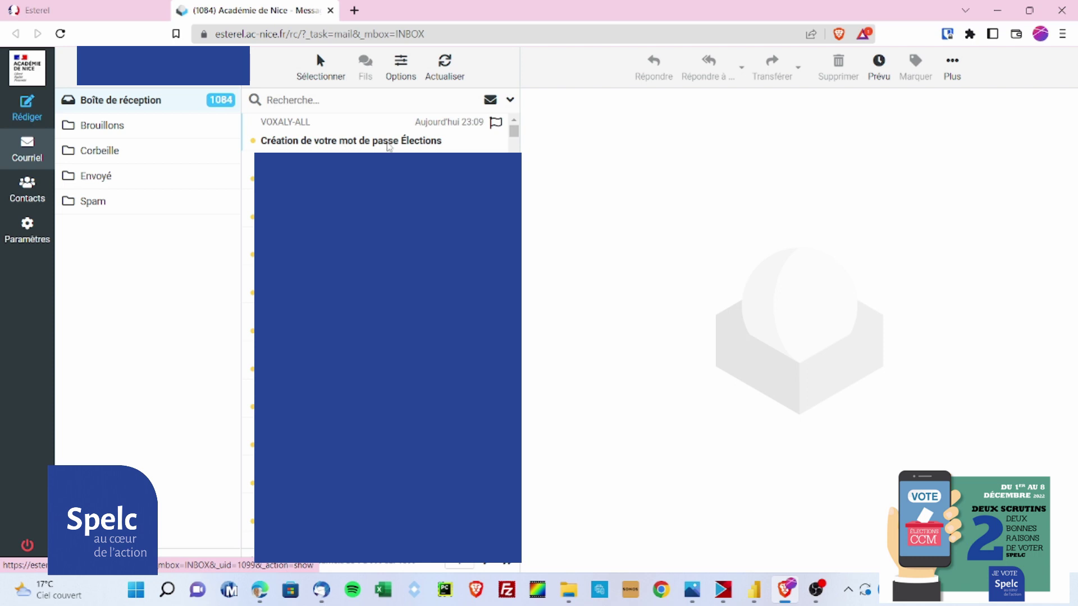
Open the 'Création de votre mot de passe Élections' message and follow its activation link
click(389, 145)
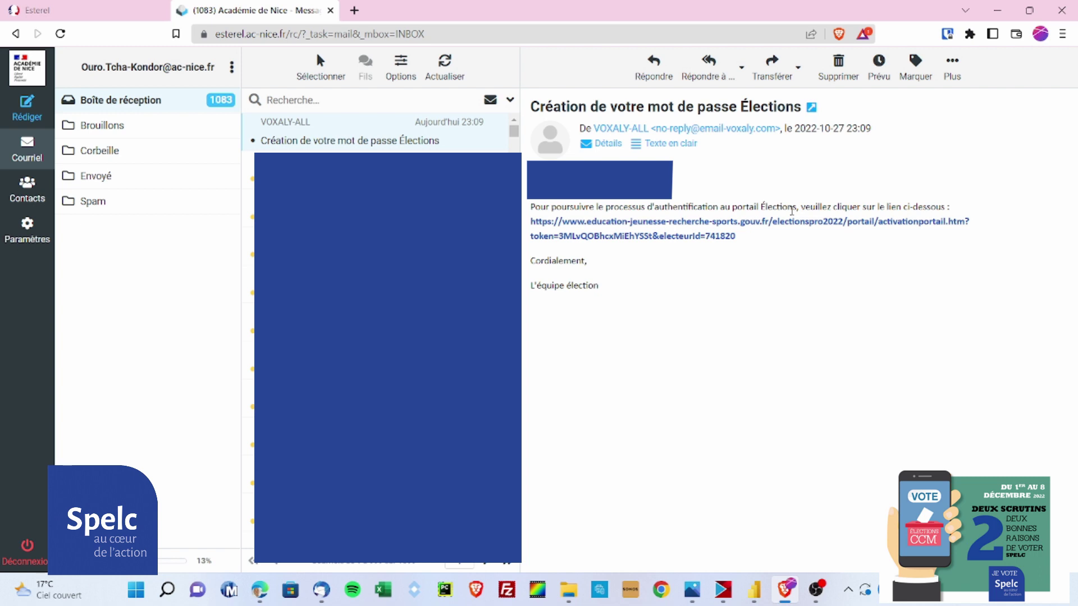
click(723, 235)
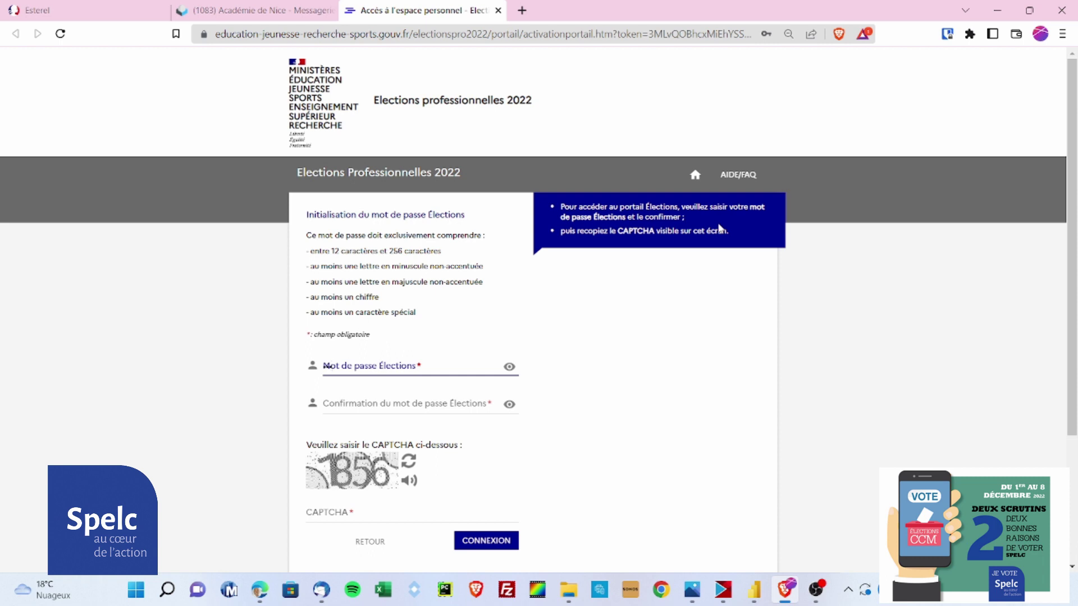
Enter and confirm the new Élections password, fill CAPTCHA 1856, and submit
text(•••••••••••)
key(Tab)
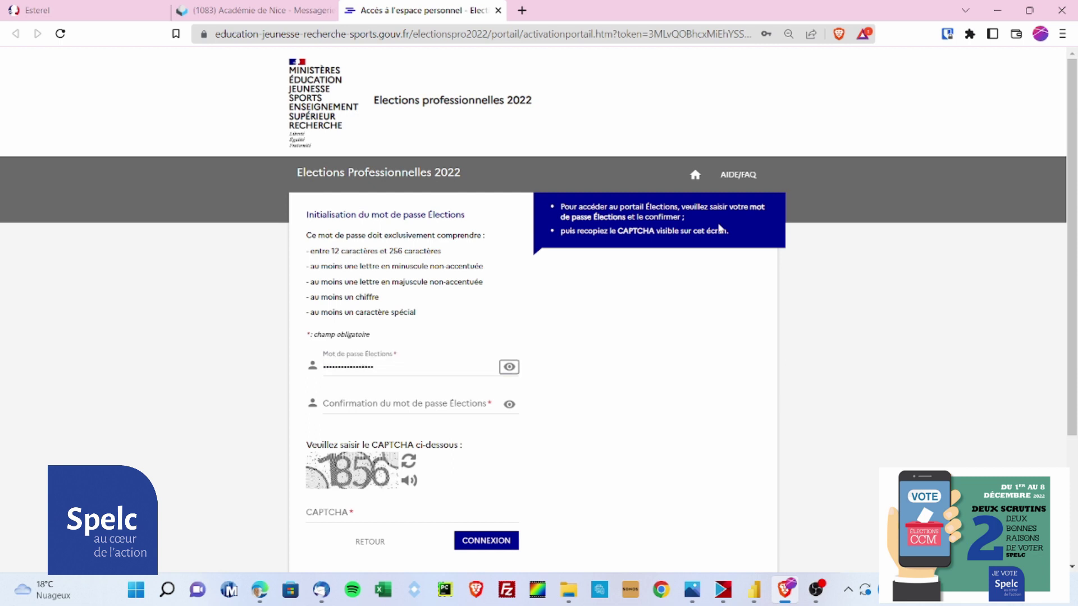
key(Tab)
text(•)
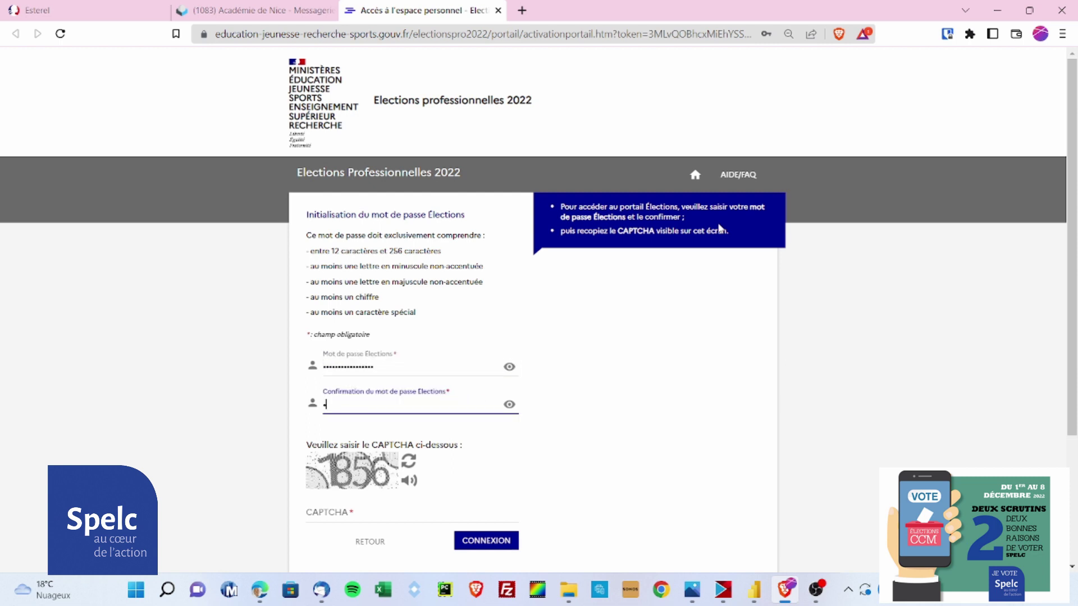
text(••••••••••••••••)
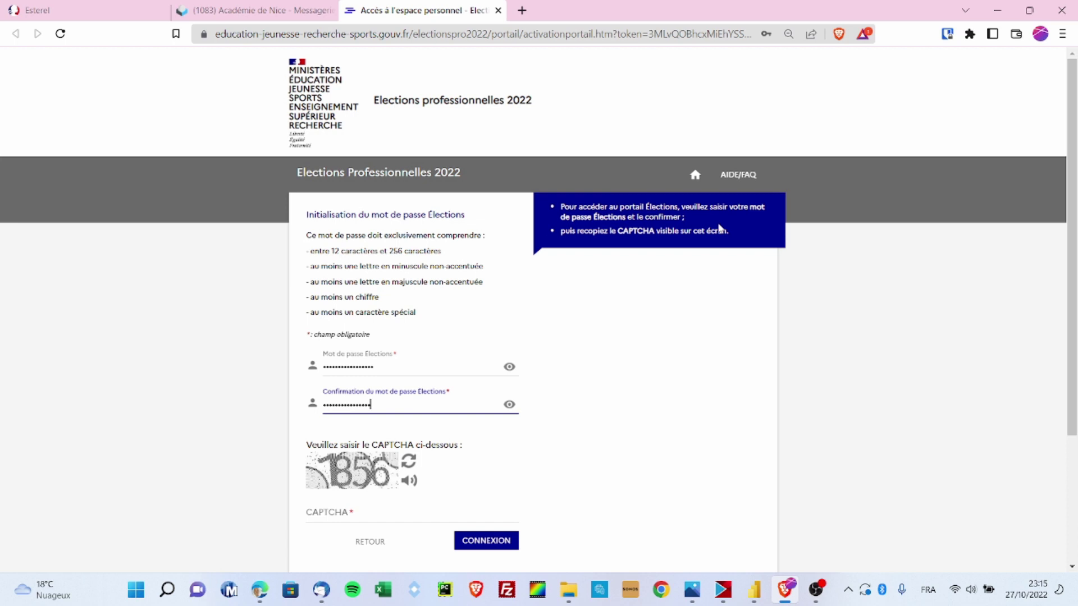
click(365, 515)
text(1856)
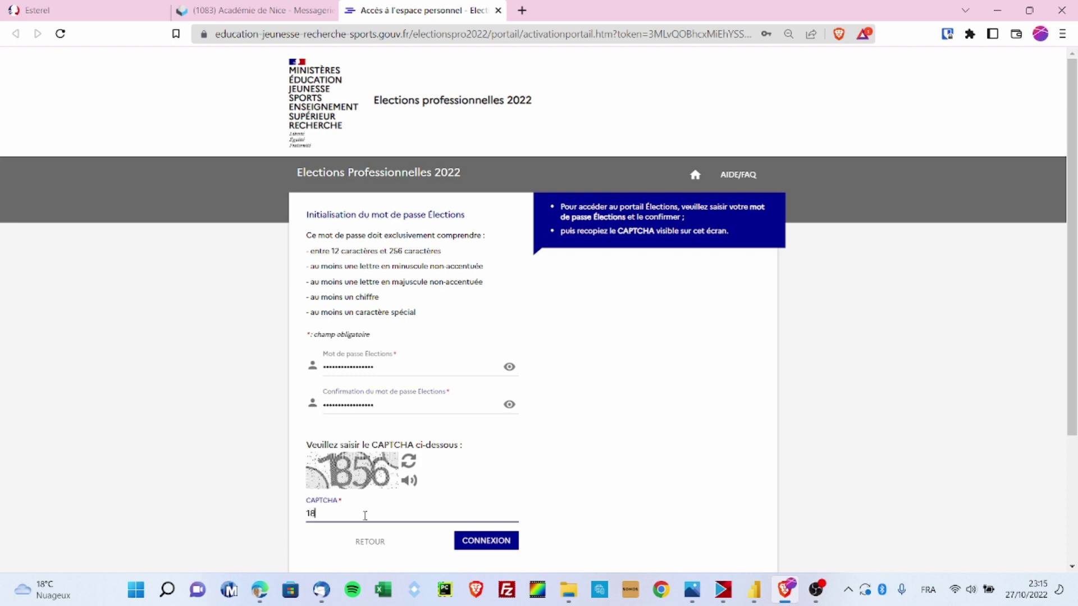
click(481, 541)
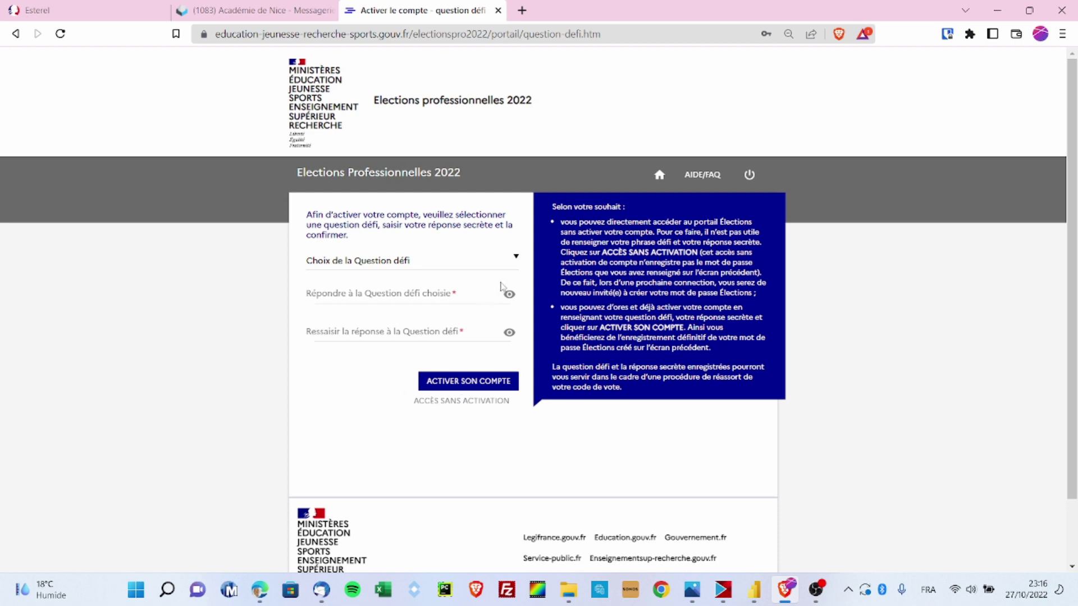
Pick 'Quel est votre sport préféré ?', enter and confirm the secret answer, then activate the account
click(517, 262)
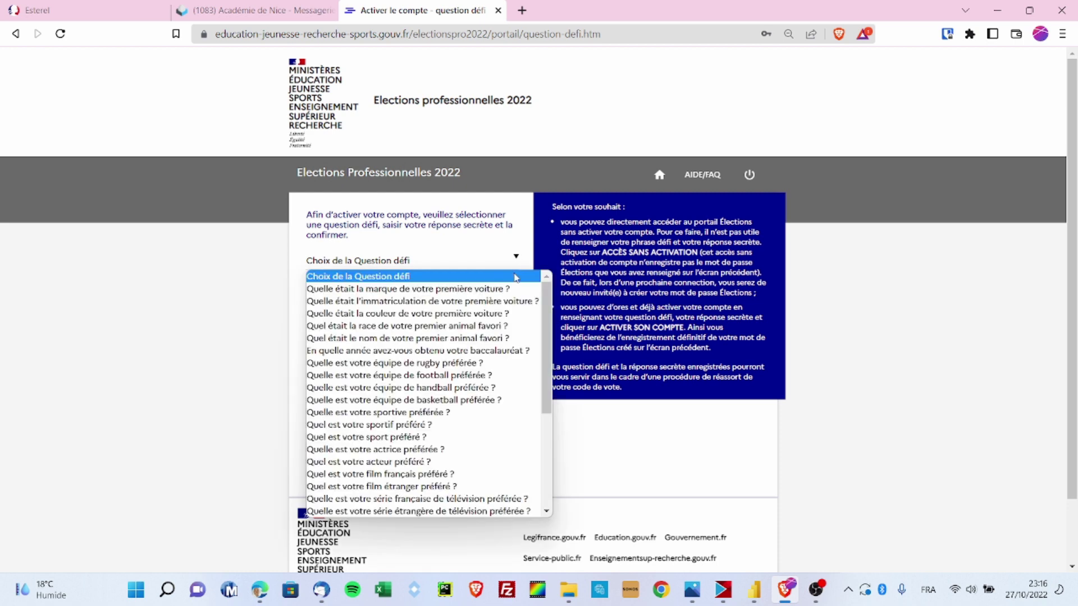
click(441, 437)
click(421, 297)
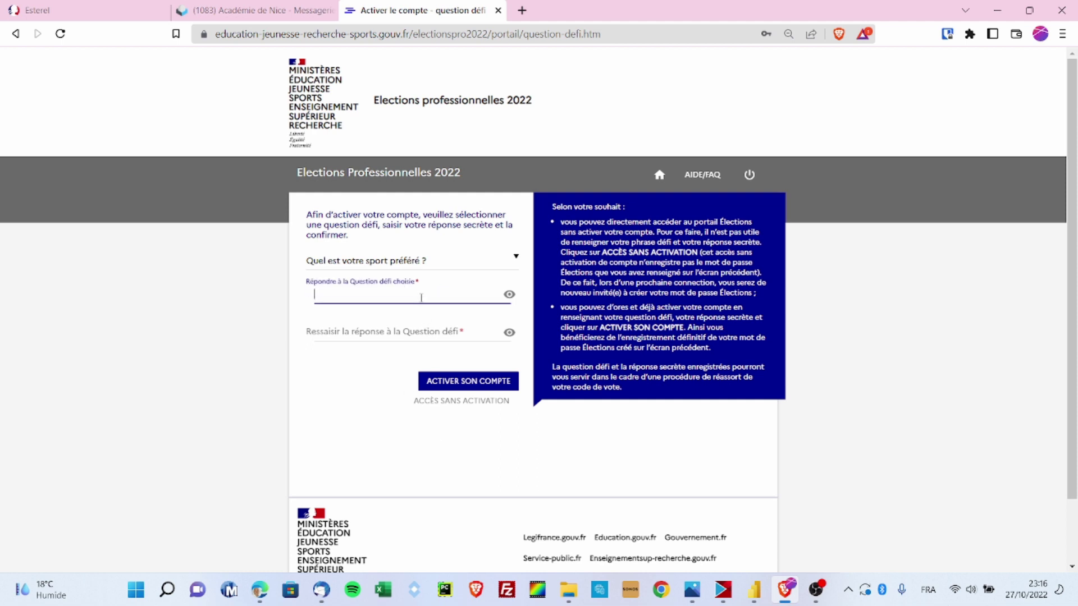
text(••••••)
key(Tab)
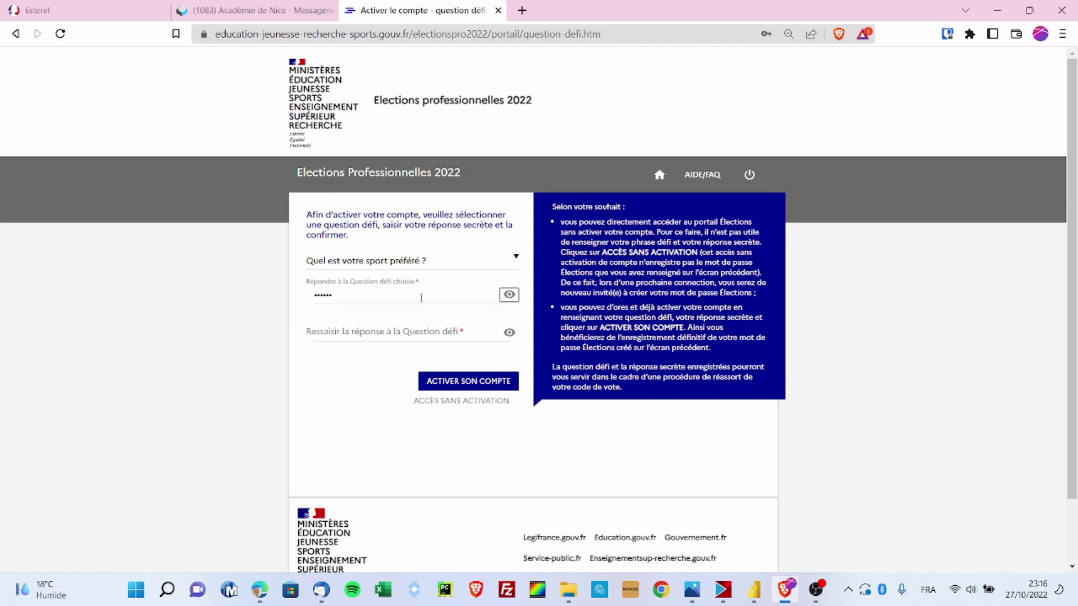
click(355, 333)
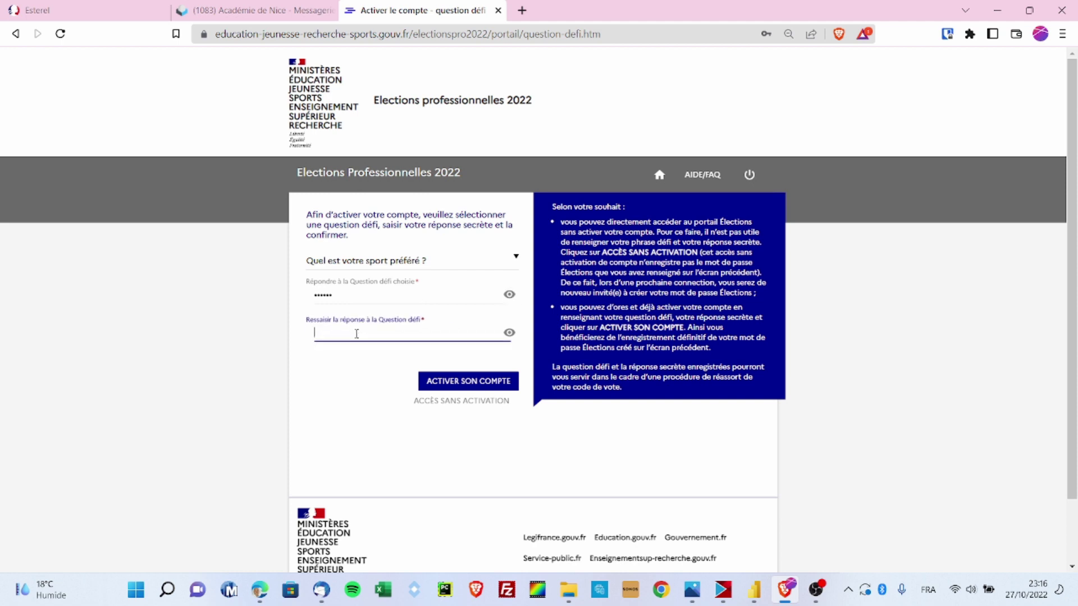
text(••••••)
click(368, 299)
click(444, 384)
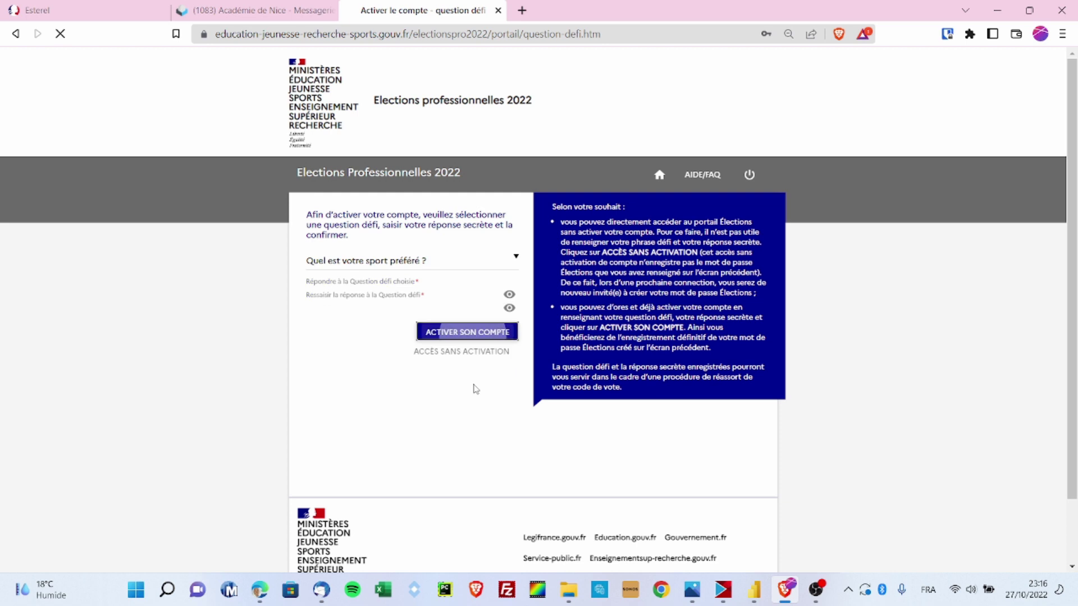